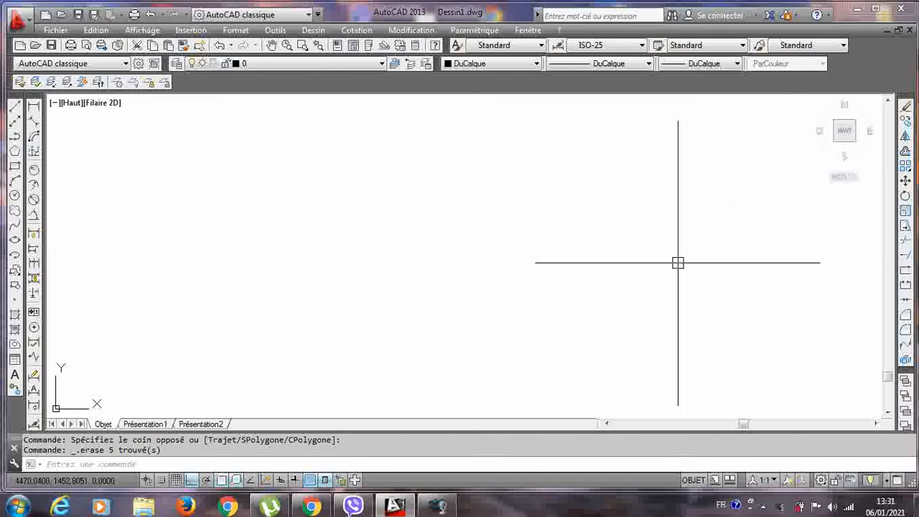
Draw a 500 by 500 square in the upper middle of the empty drawing area.
click(14, 168)
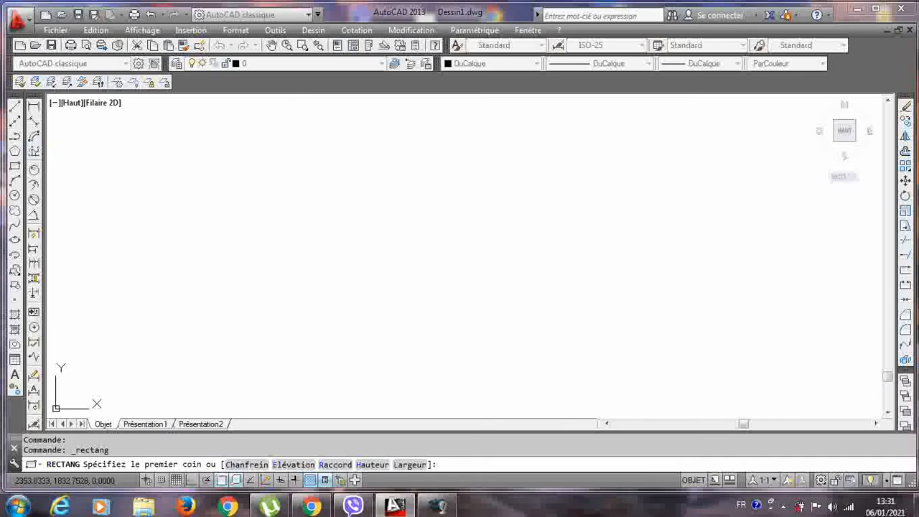
click(321, 223)
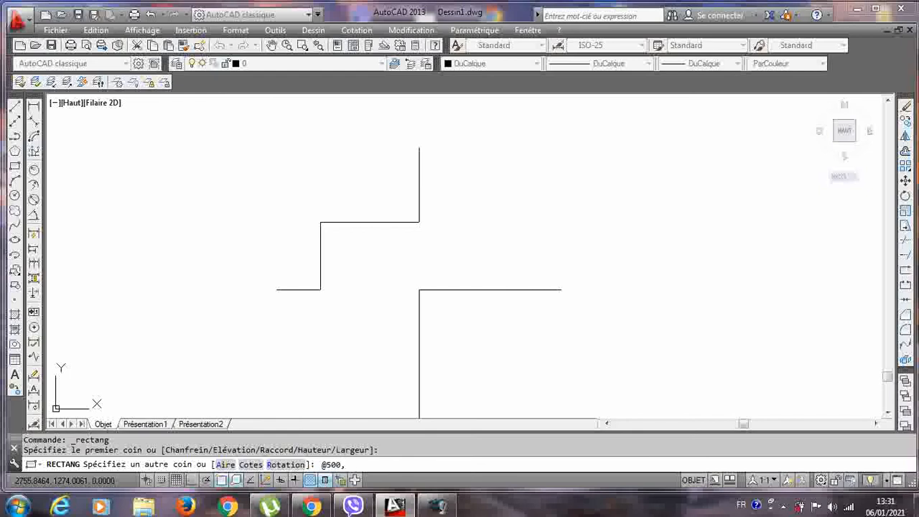
key(Return)
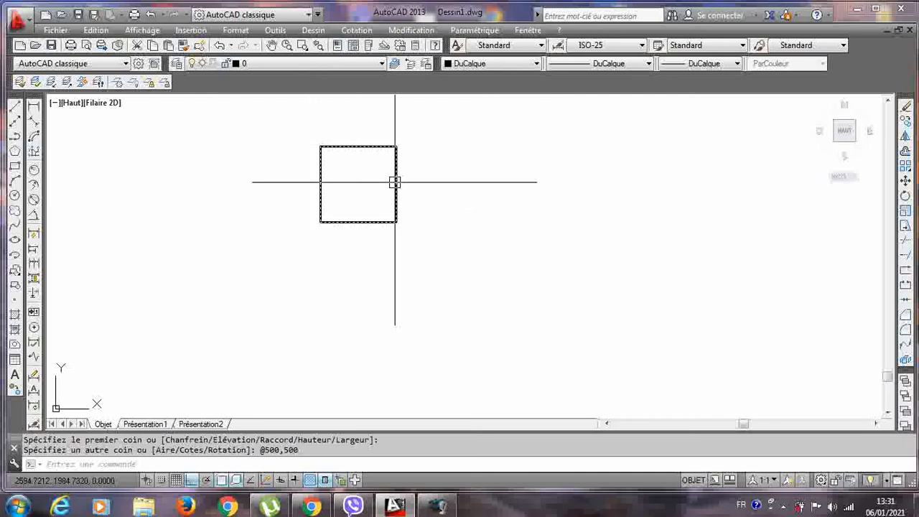
Stretch the whole square from its lower-left corner with Ortho off, shifting it right and slightly down so that corner lands near 3418,1524.
click(906, 225)
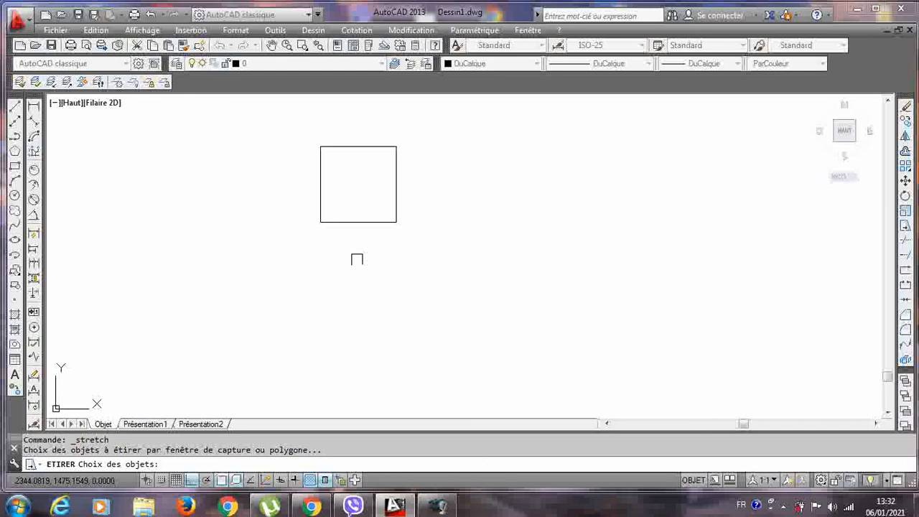
click(355, 225)
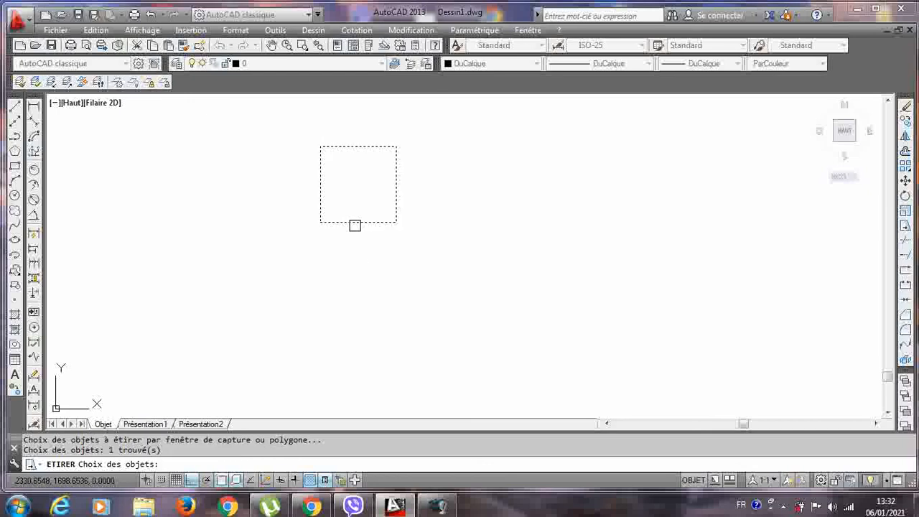
key(Return)
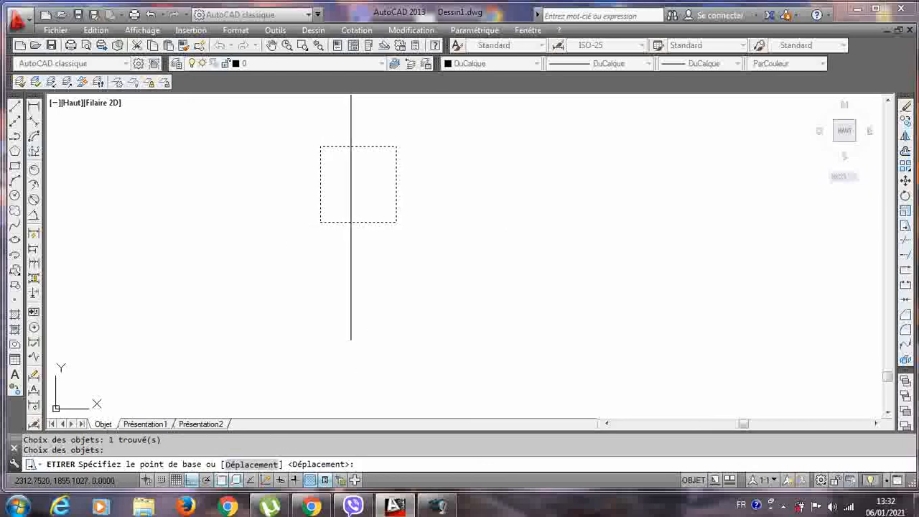
click(321, 222)
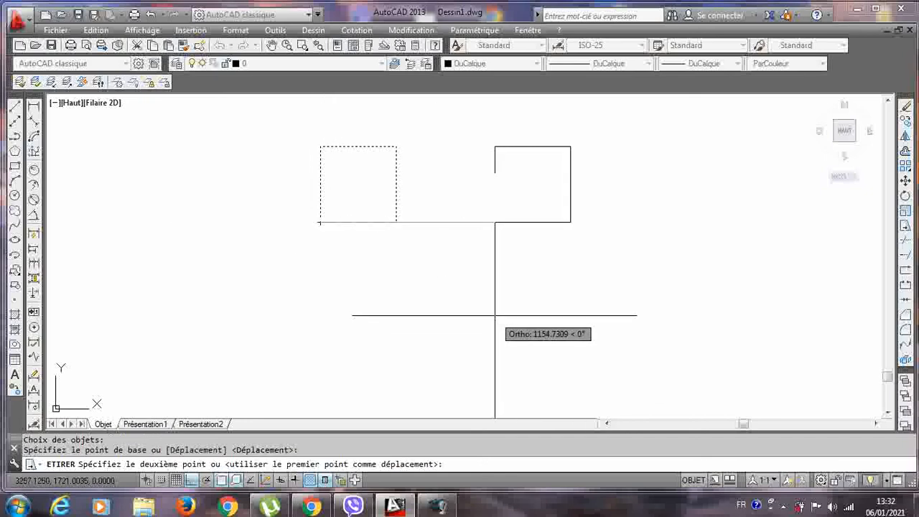
click(192, 480)
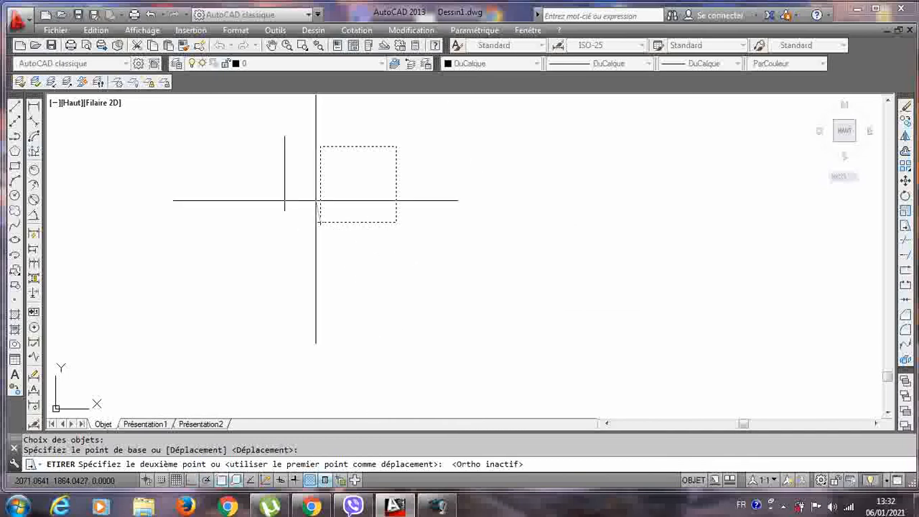
click(519, 251)
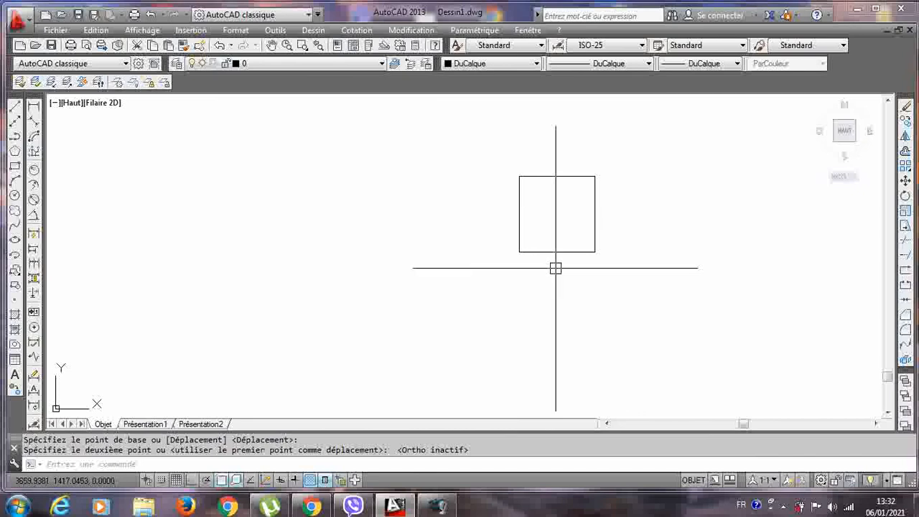
key(Escape)
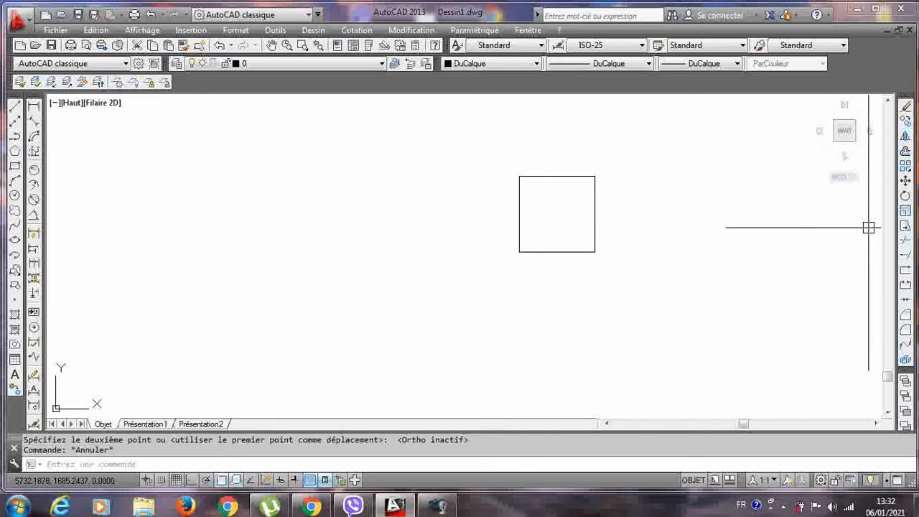
Stretch the square's right side 500 units to the right, using a crossing window over that side and its lower-right corner as base point.
click(905, 227)
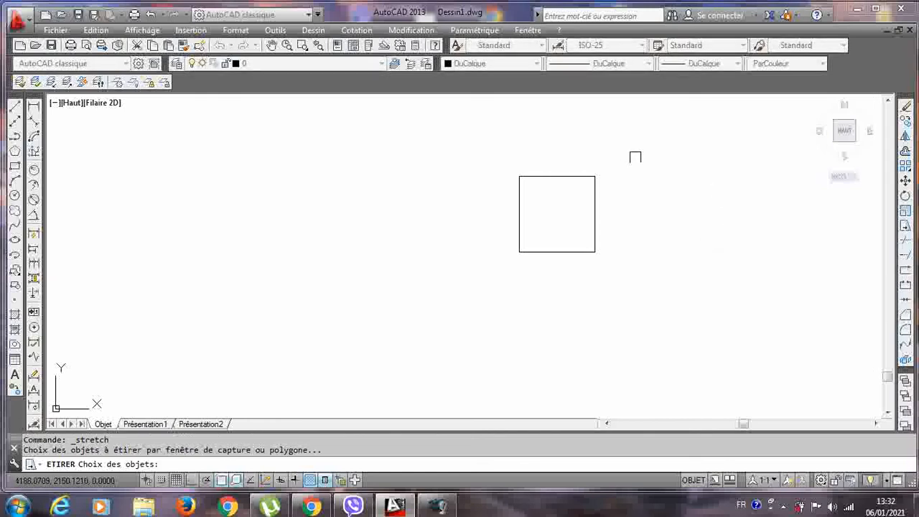
click(636, 145)
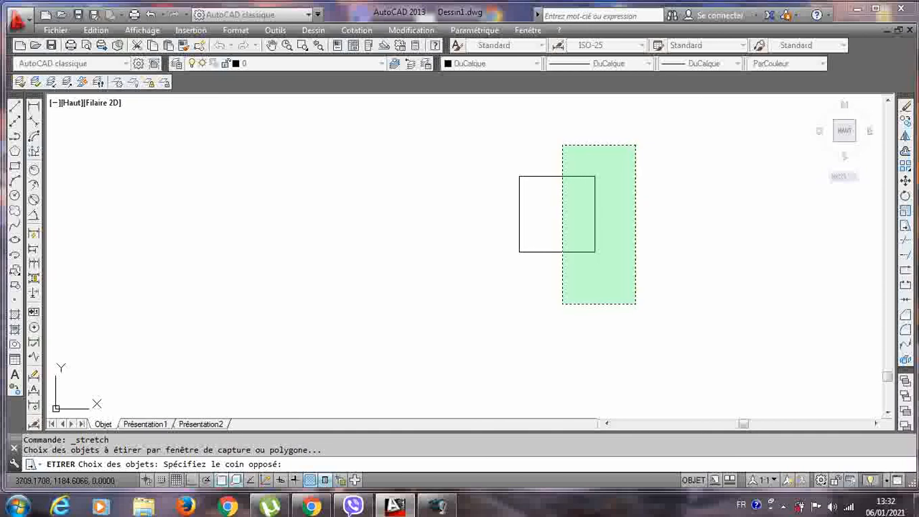
click(563, 304)
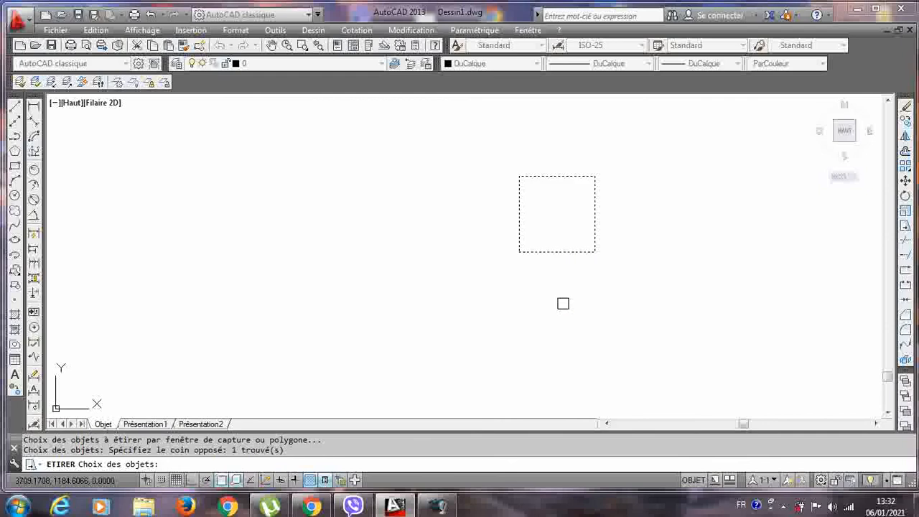
key(Return)
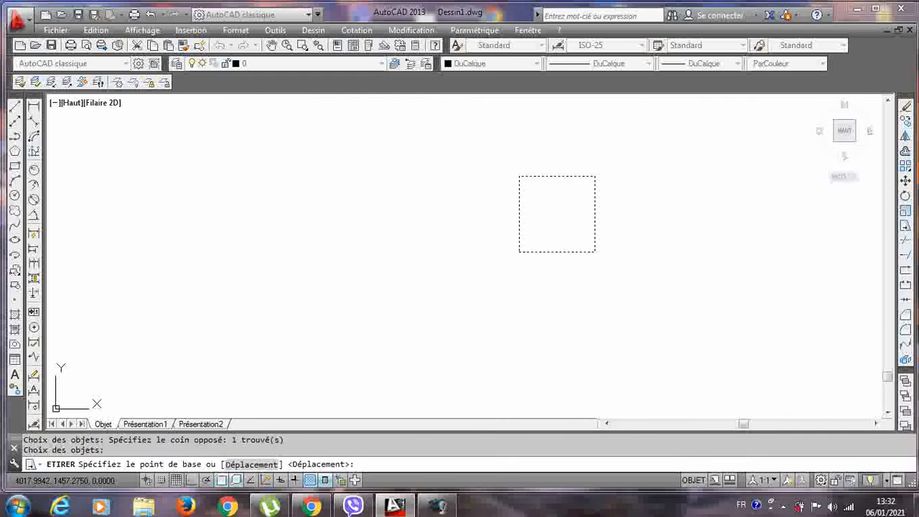
click(595, 251)
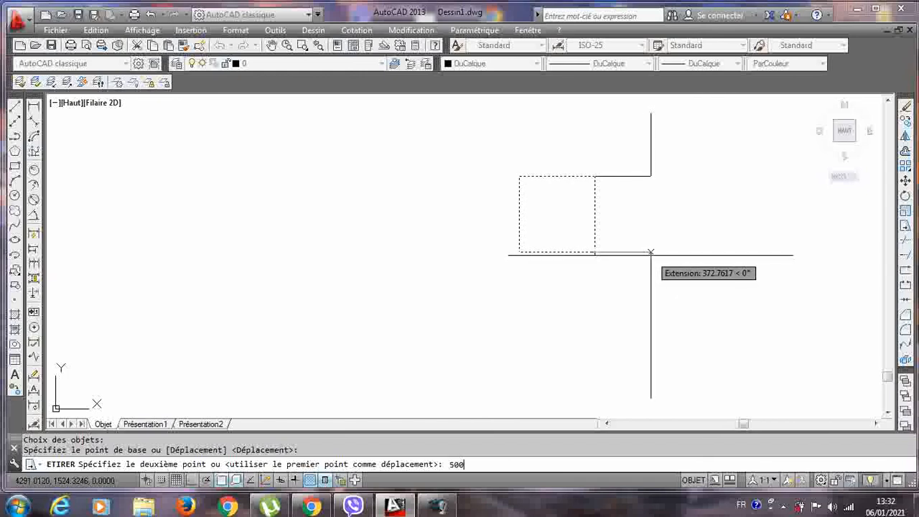
key(Return)
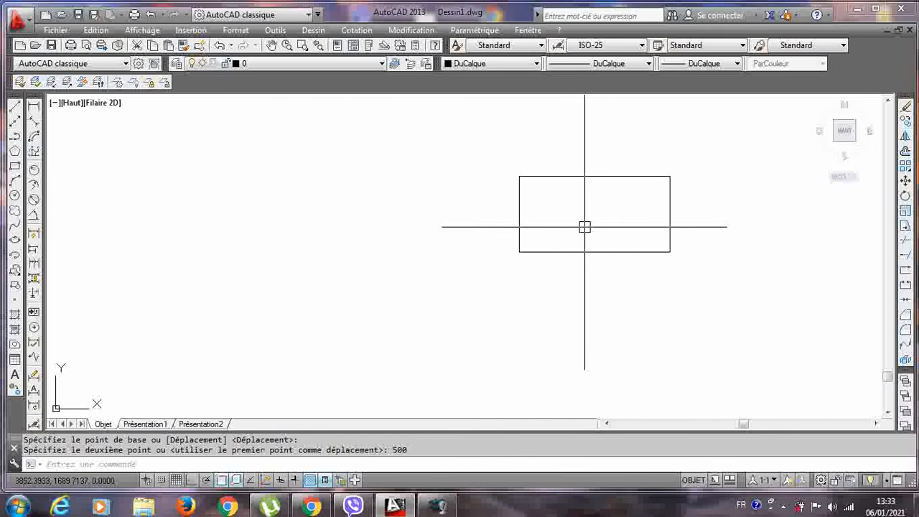
click(636, 249)
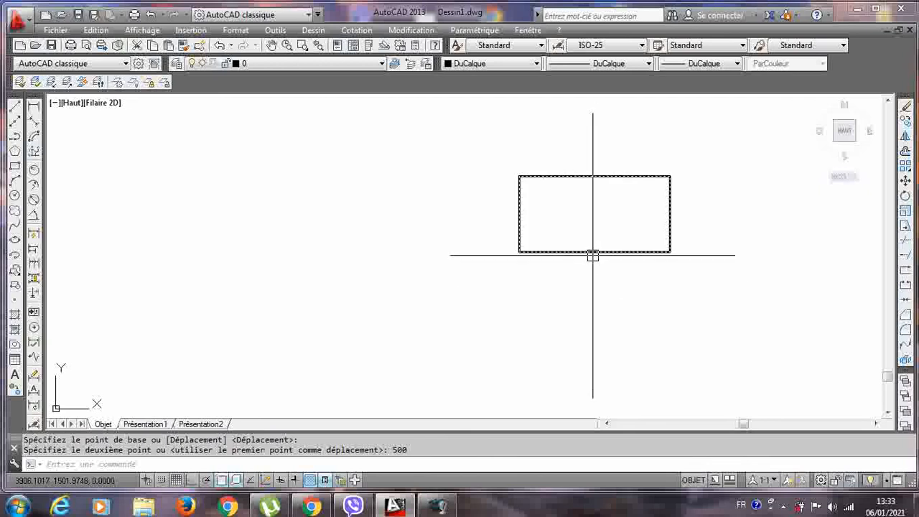
mouse_move(592, 255)
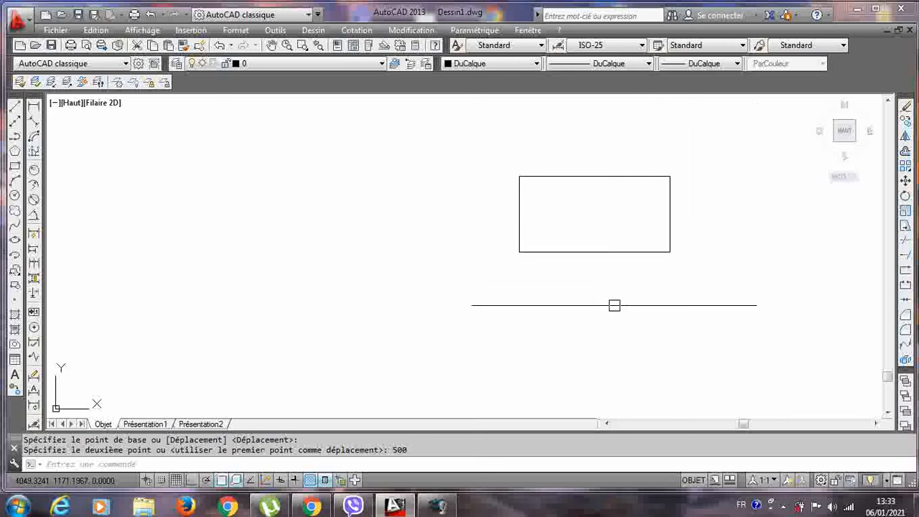
Stretch the rectangle's bottom side 500 units downward, using a crossing window over that side and its lower-left corner as base point.
click(905, 226)
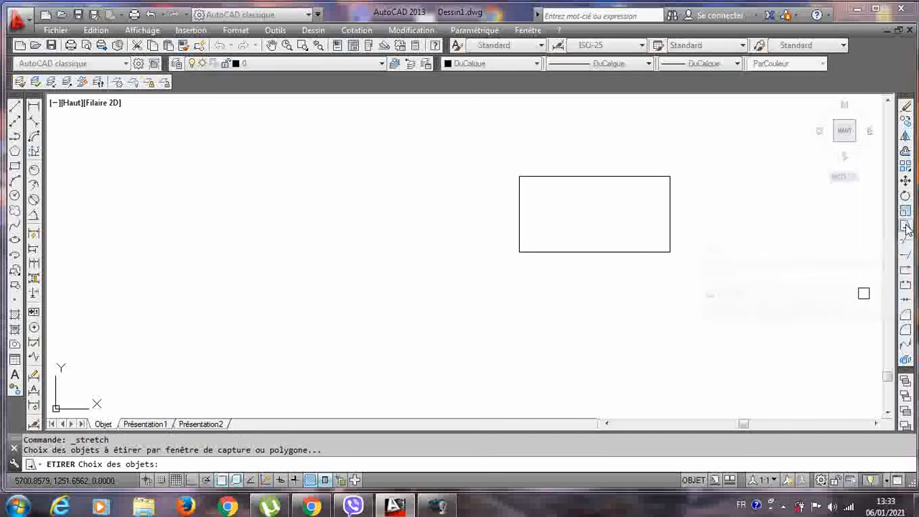
click(705, 287)
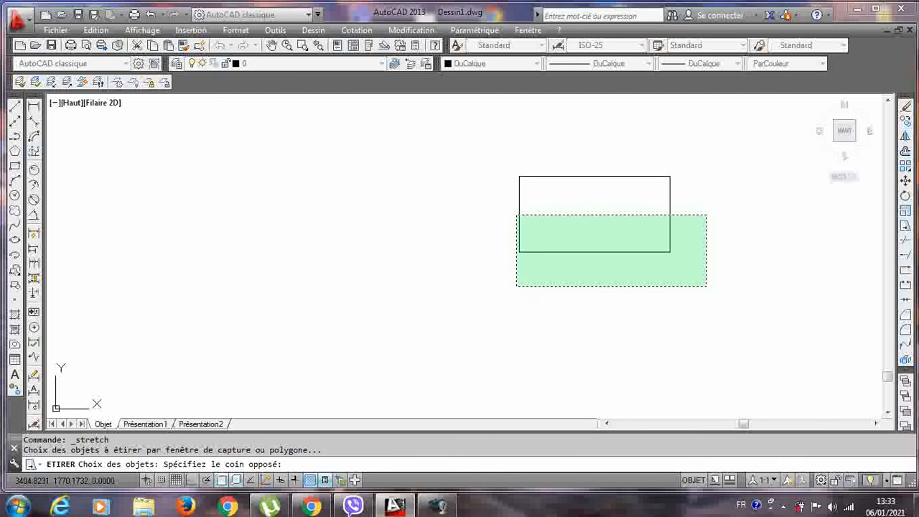
click(489, 221)
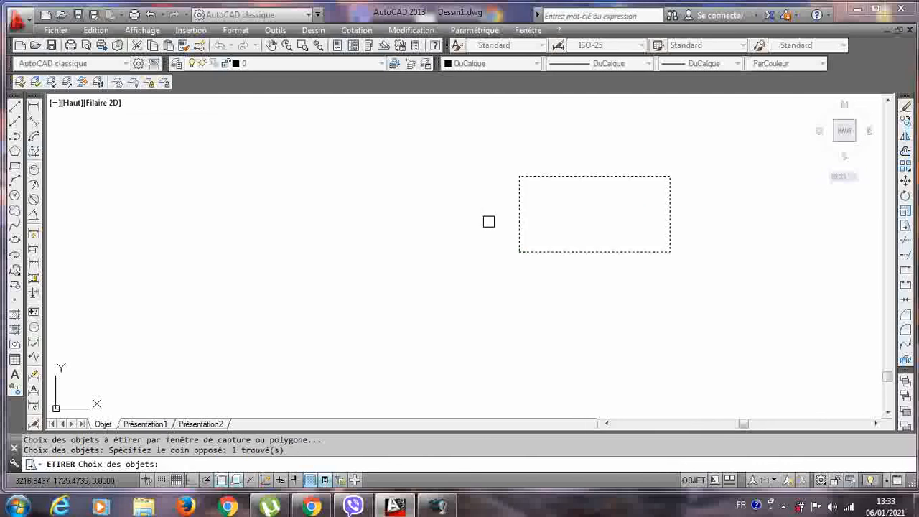
key(Return)
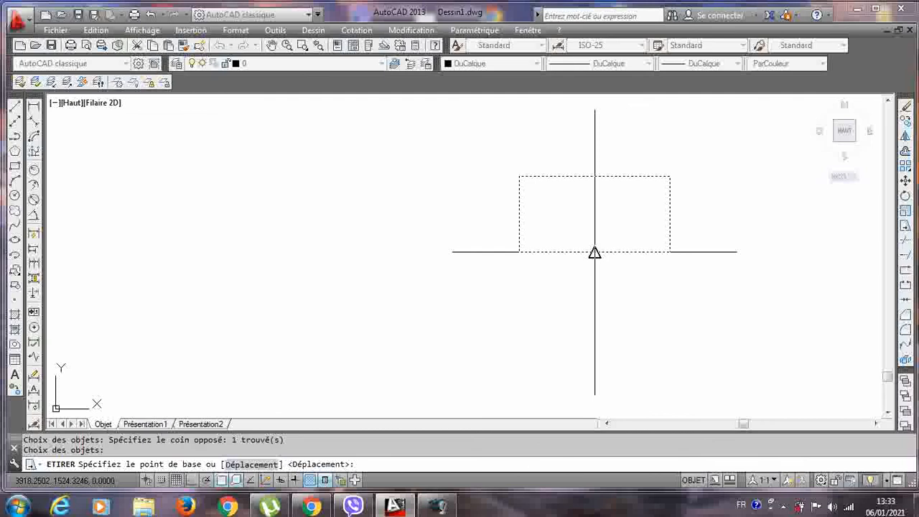
click(519, 252)
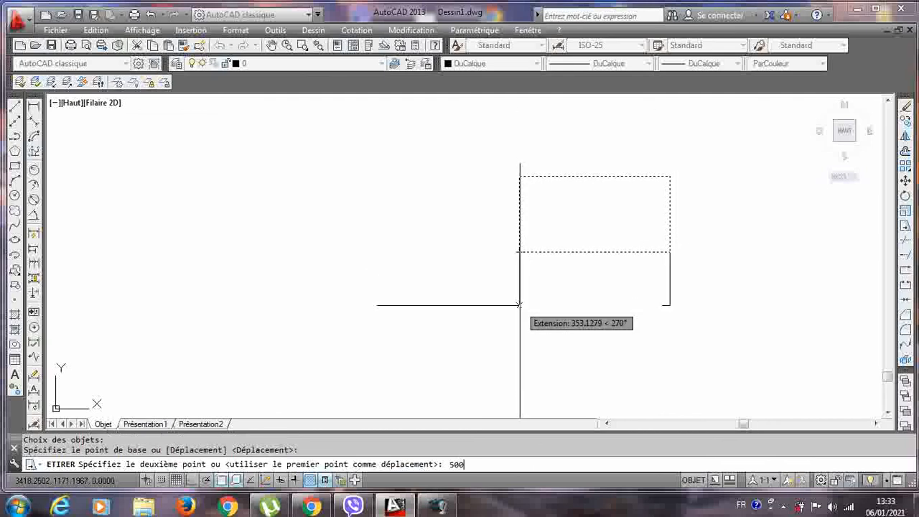
text(500)
key(Return)
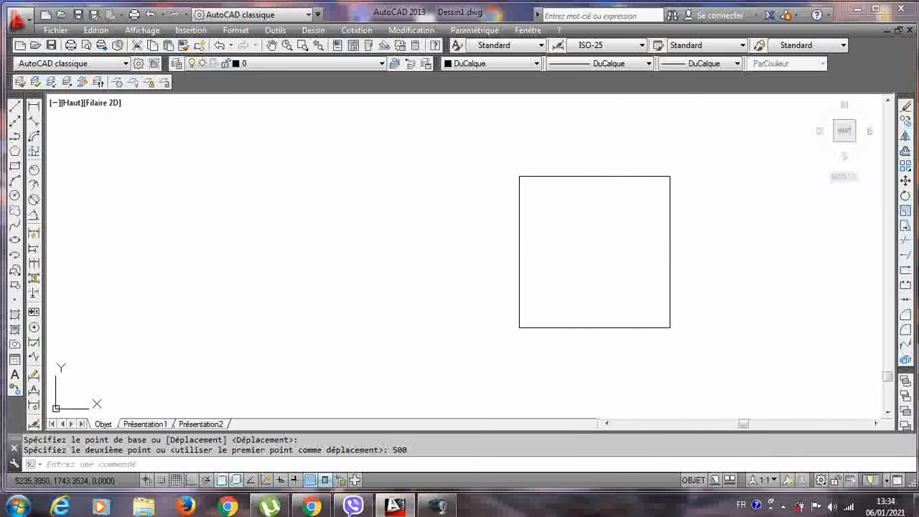
key(Return)
Scale the square by a factor of 2 about a base point near its centre.
click(905, 214)
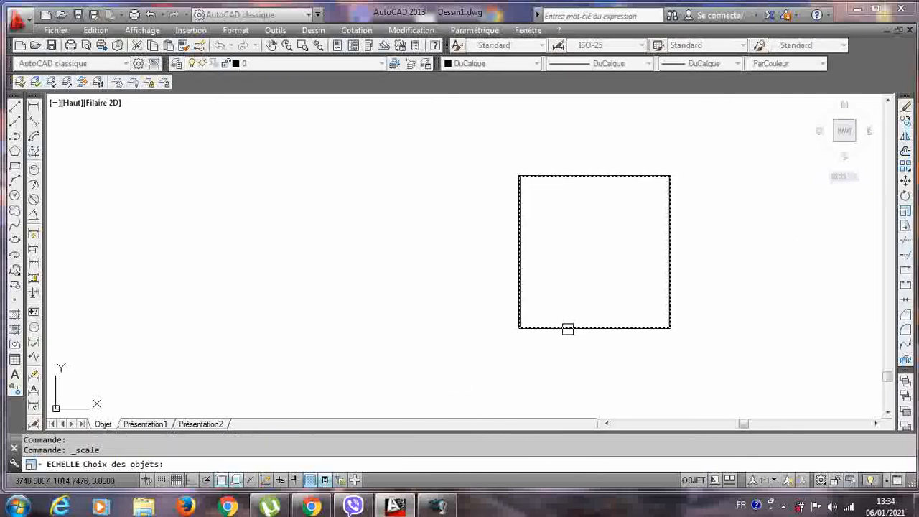
click(567, 329)
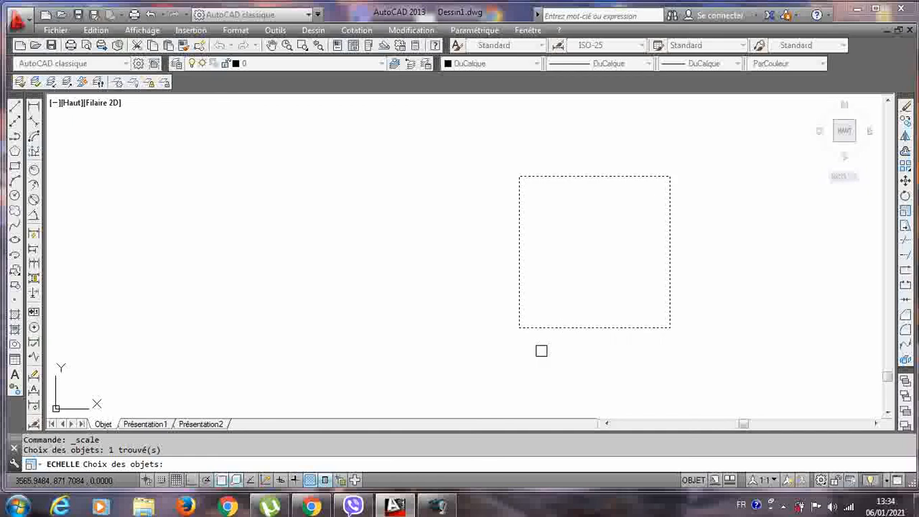
key(Return)
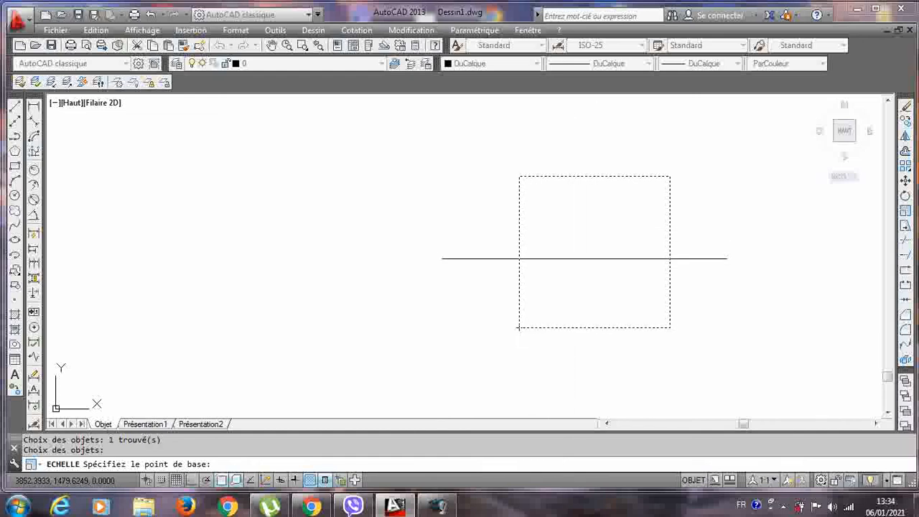
click(593, 248)
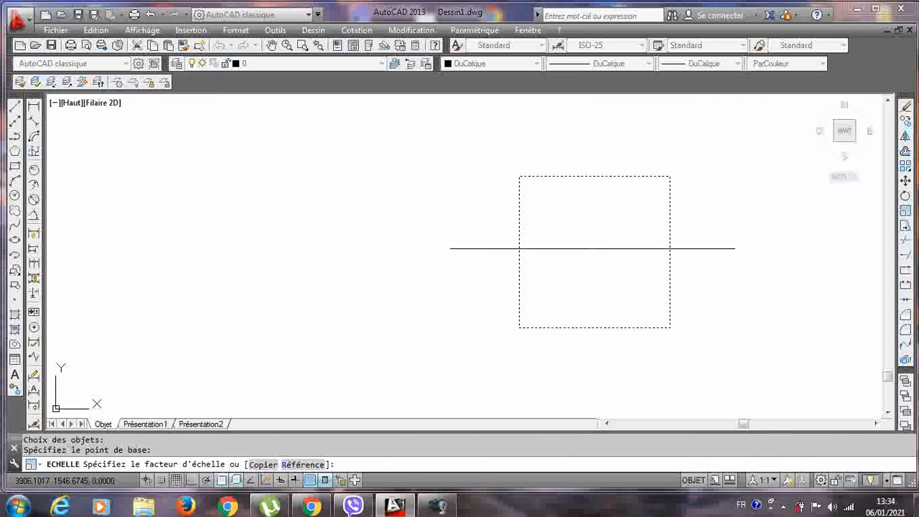
text(2)
key(Return)
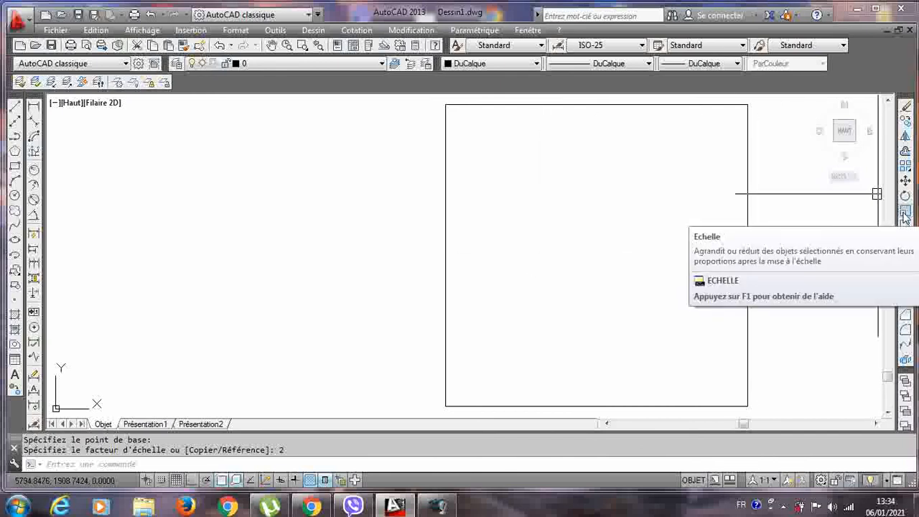
Scale the enlarged square by a factor of 1/2 about a base point near its centre.
click(905, 216)
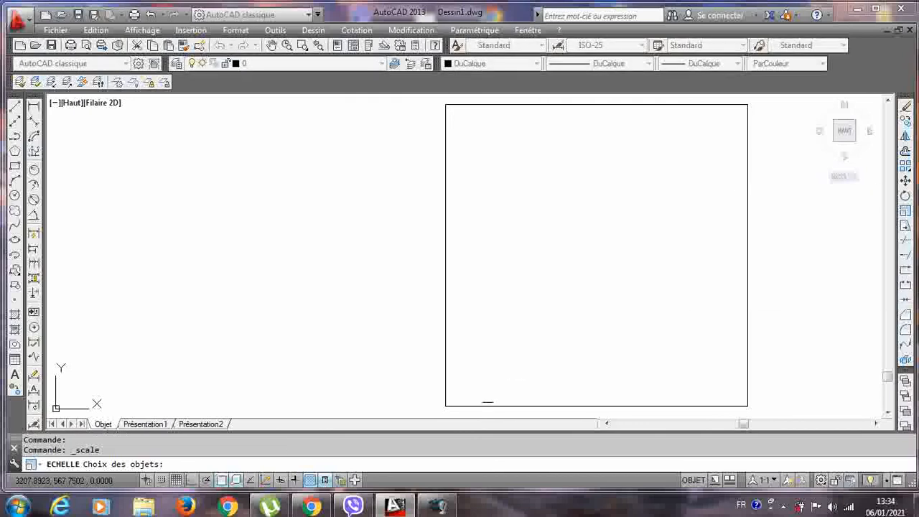
click(477, 408)
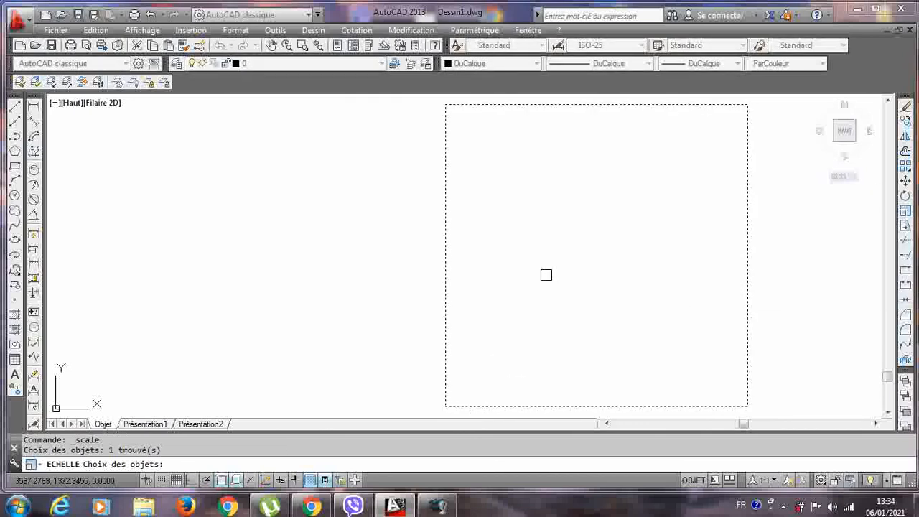
key(Return)
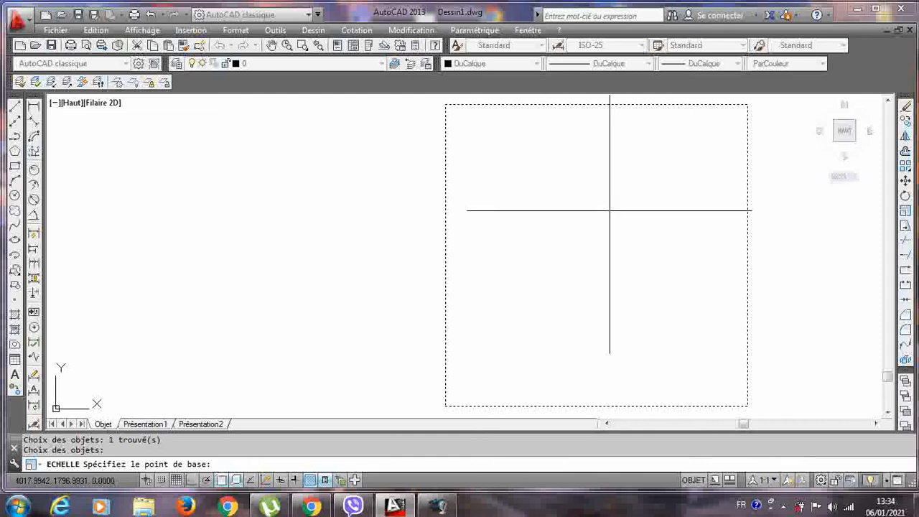
click(591, 245)
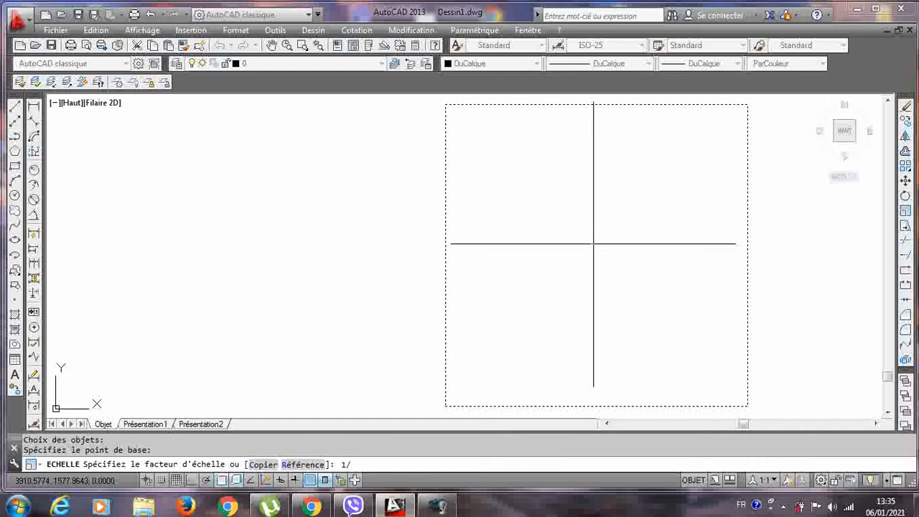
text(1/2)
key(Return)
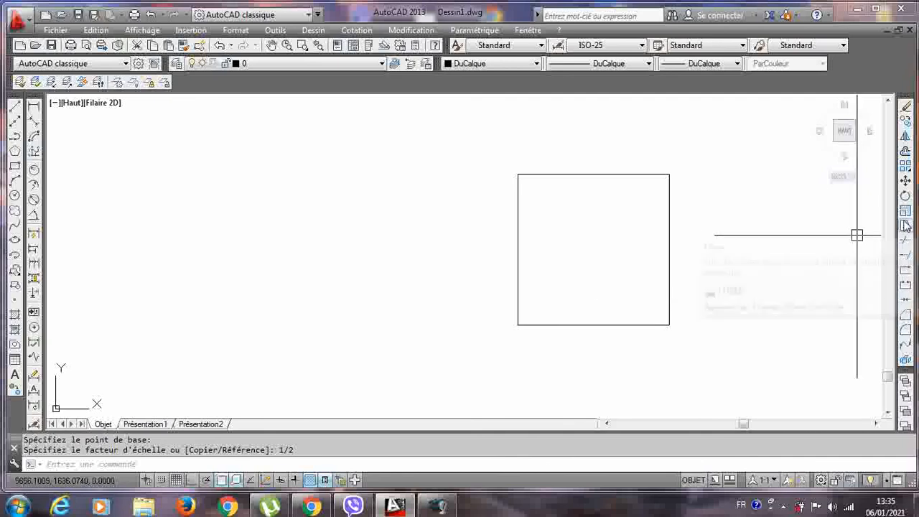
Scale the square by a factor of 1/2 using its lower-left corner as the base point.
click(904, 212)
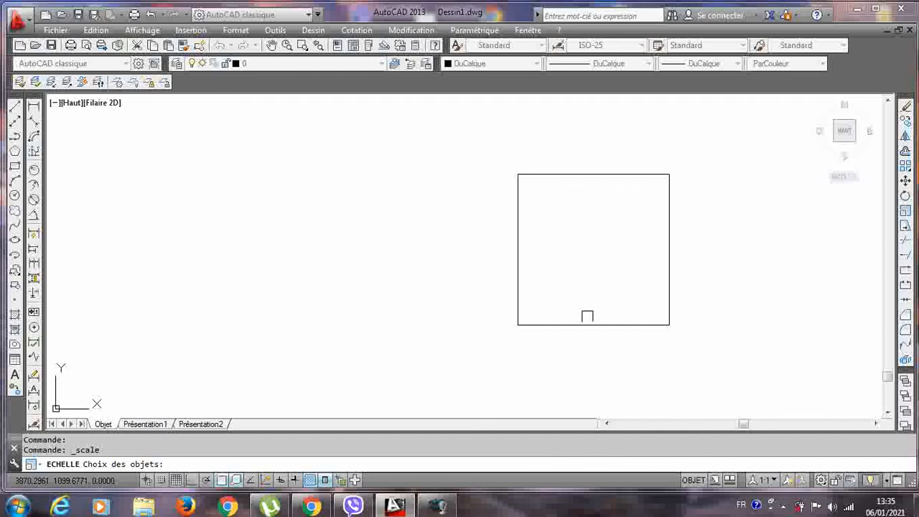
click(580, 324)
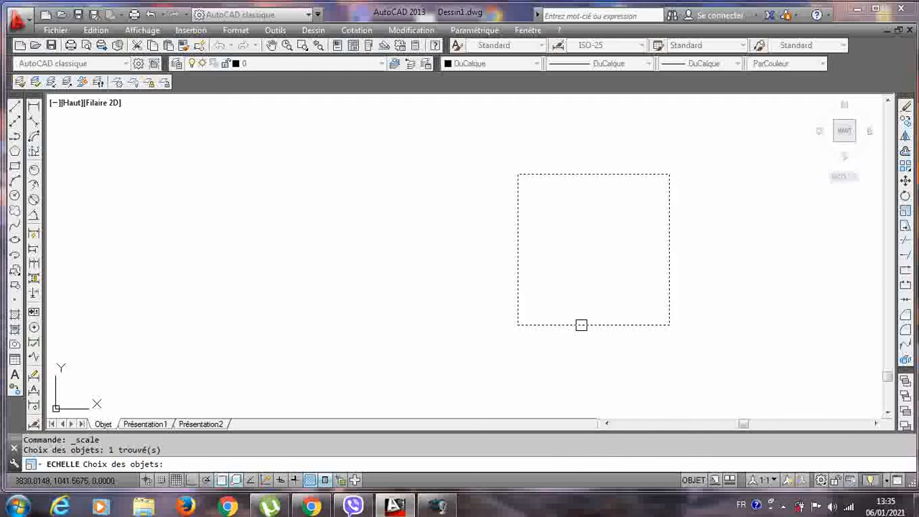
click(590, 237)
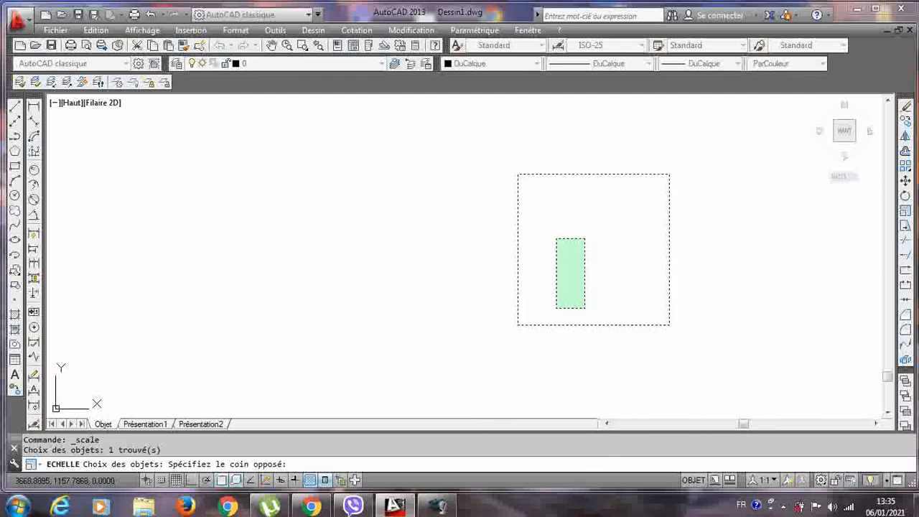
click(581, 273)
key(Return)
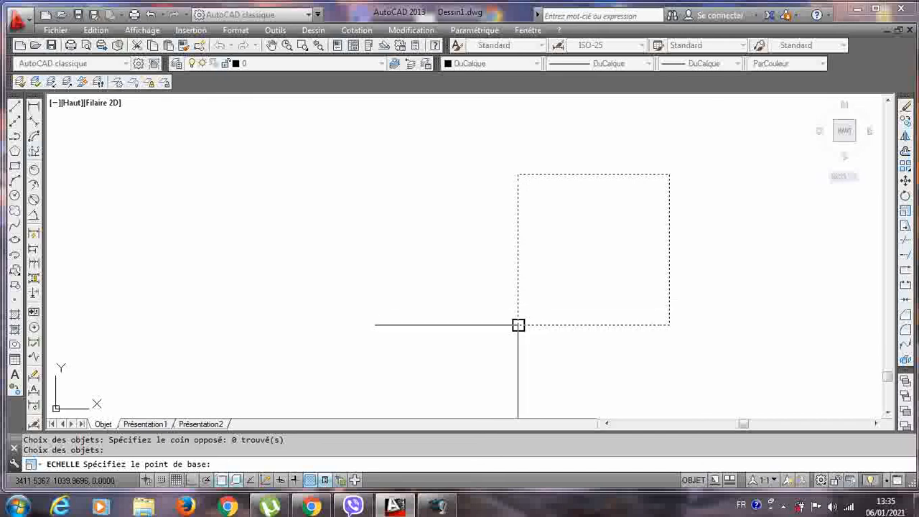
click(518, 325)
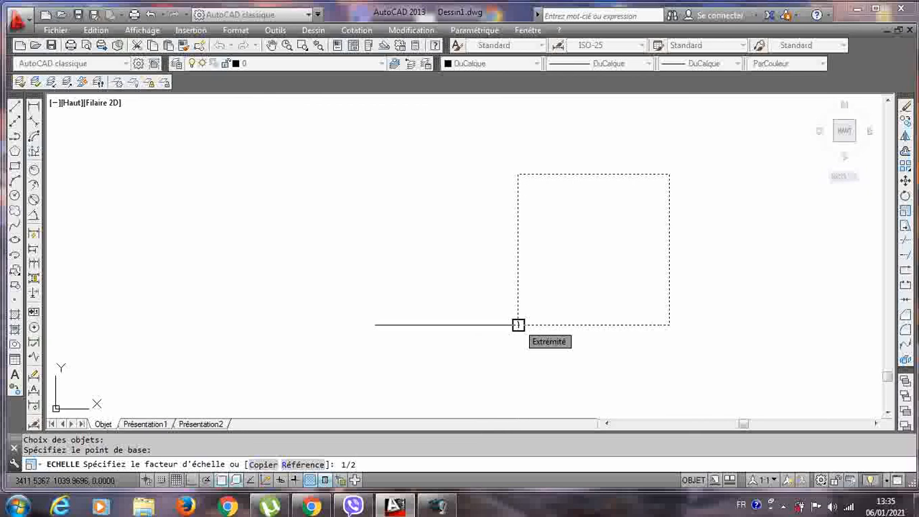
key(Return)
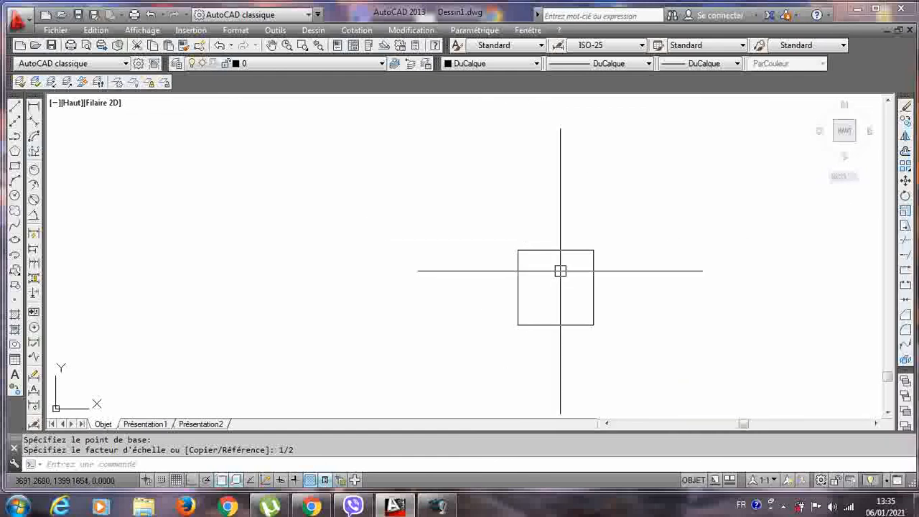
Draw a freehand-sized circle to the left of the square, with a diameter somewhat larger than the square's side.
click(14, 197)
click(279, 239)
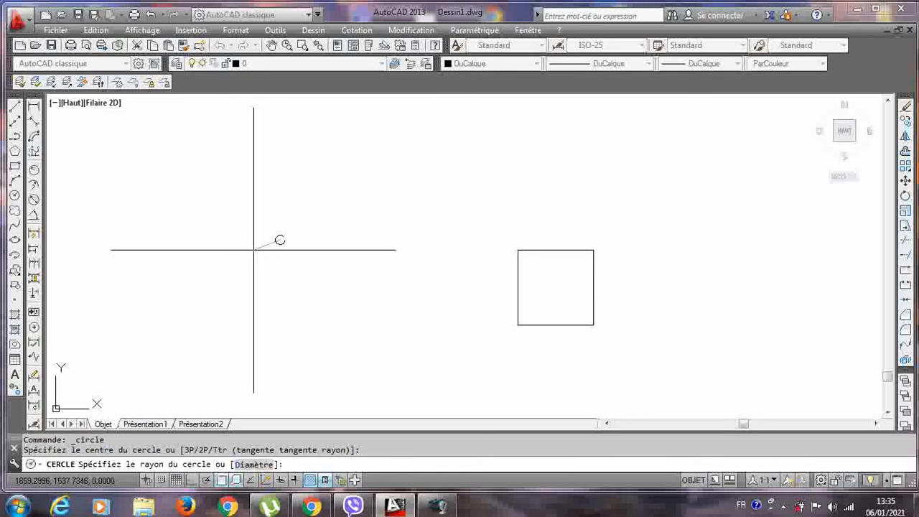
click(224, 264)
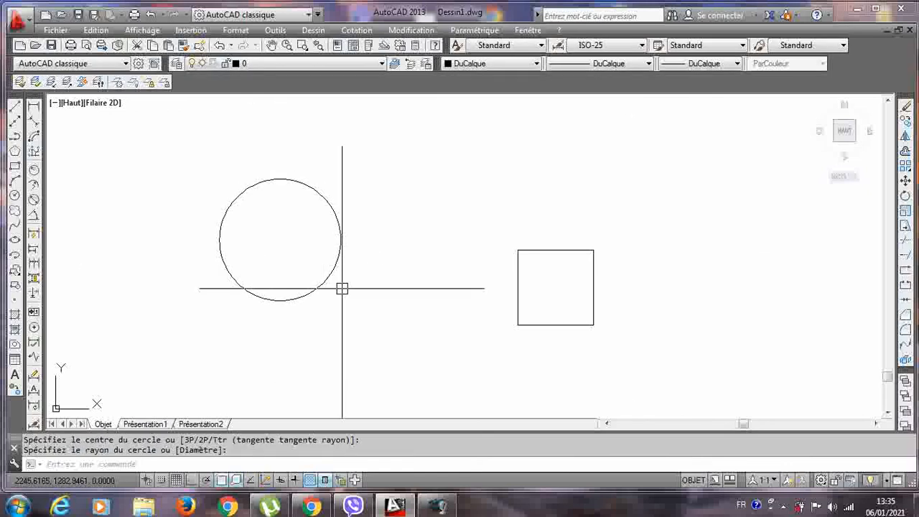
key(Escape)
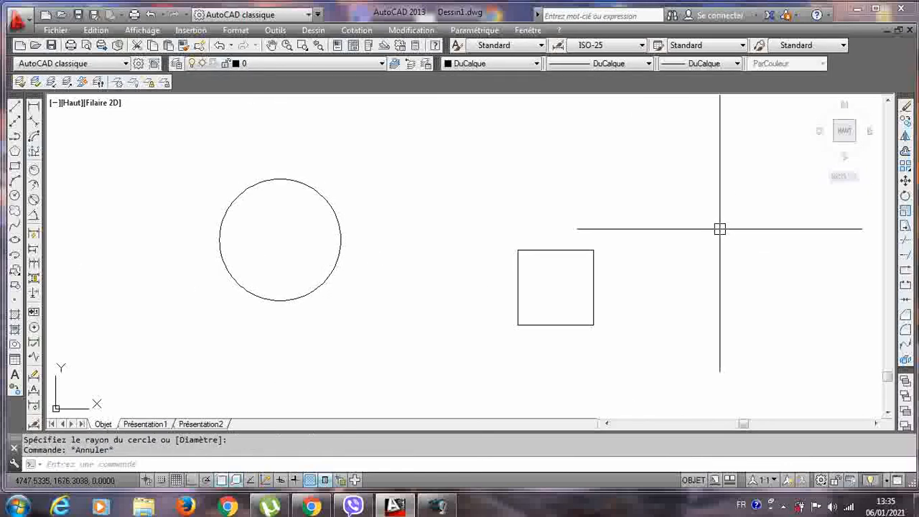
Scale the circle by a factor of 3 about its centre.
click(906, 211)
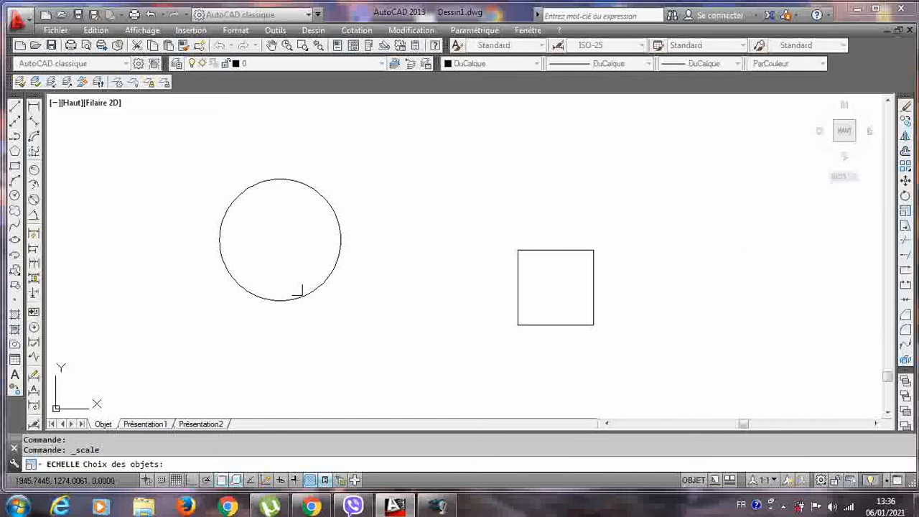
click(300, 297)
click(290, 298)
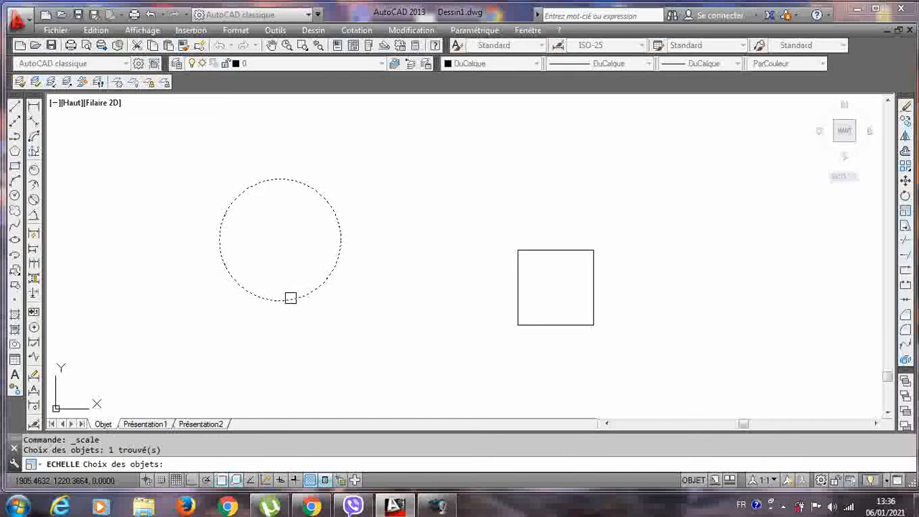
key(Return)
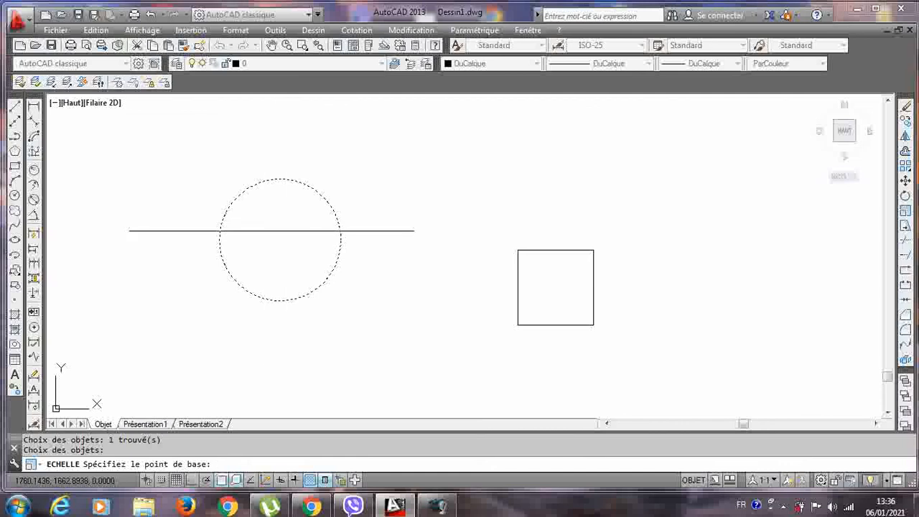
click(278, 240)
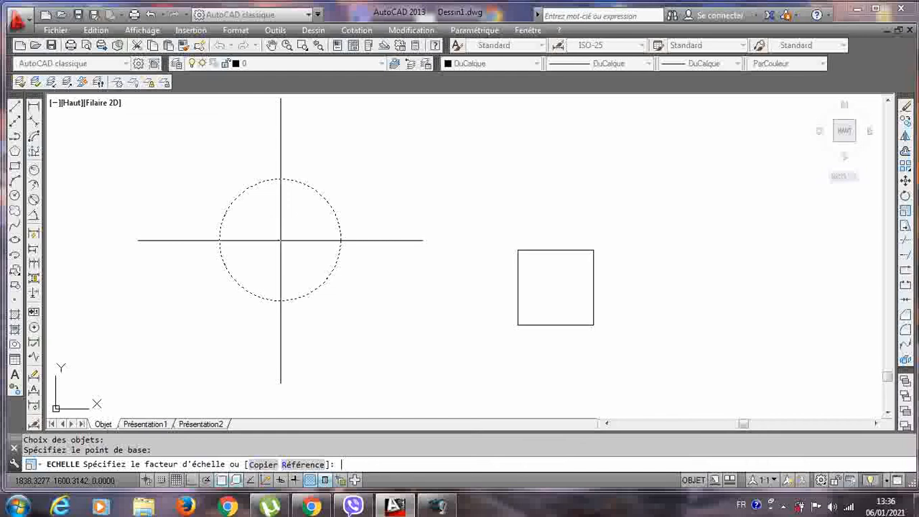
key(Return)
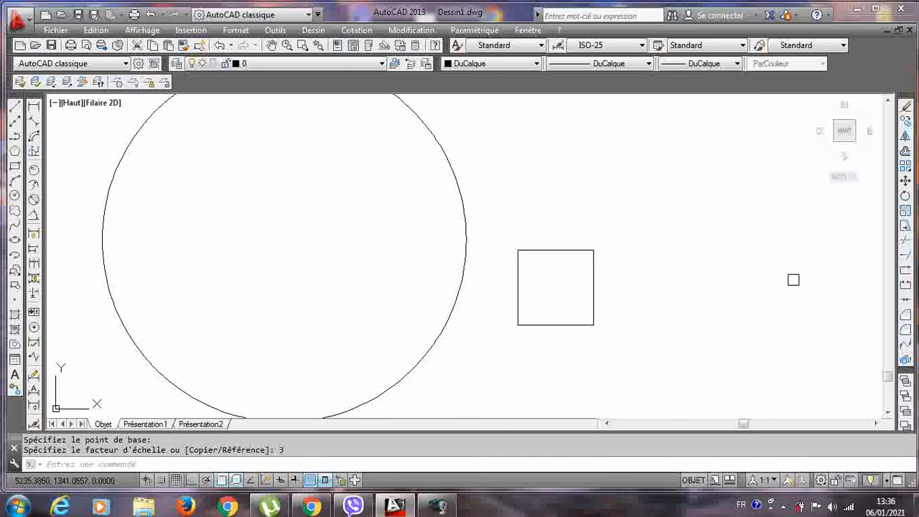
click(782, 507)
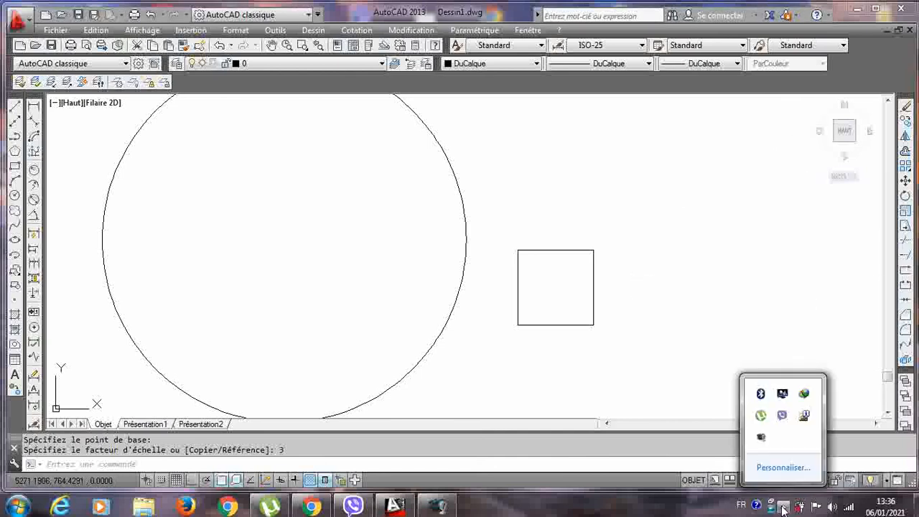